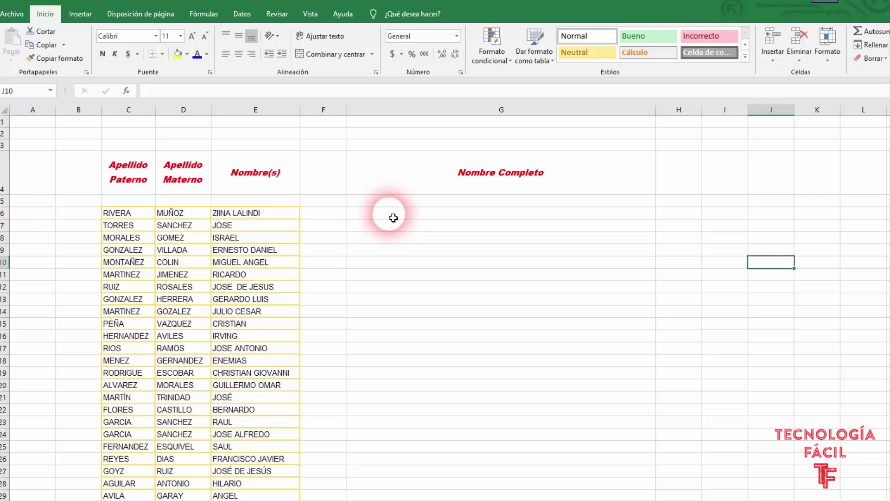
Start editing cell G6 and enter an equals sign to begin the formula
left_click(394, 218)
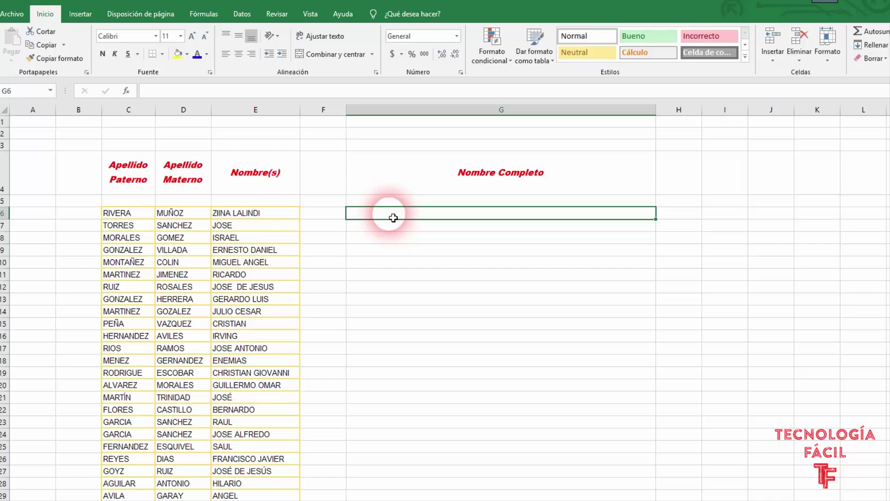
double_click(393, 218)
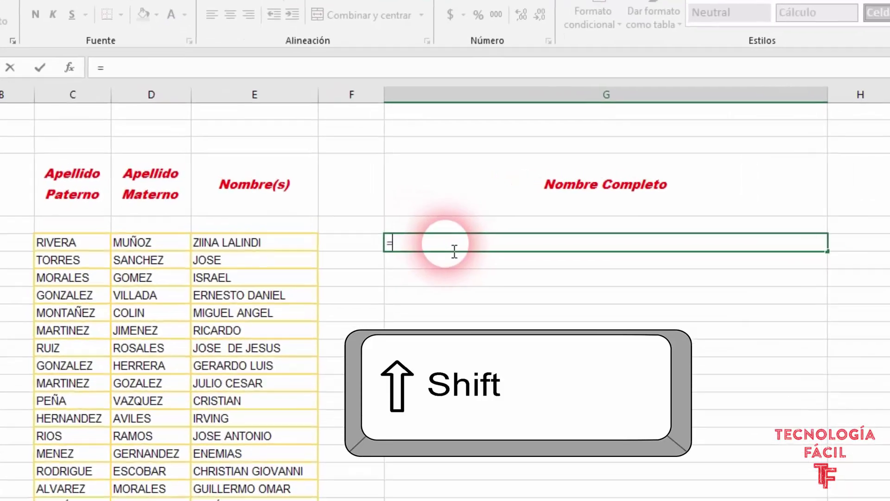
type("=")
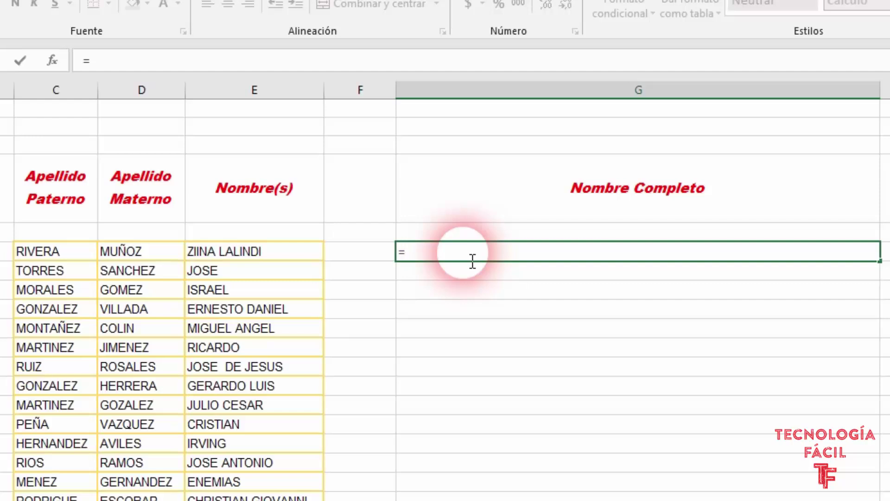
Reference E6 in the G6 formula, then add &" "& for a space
key("Left")
key("Left")
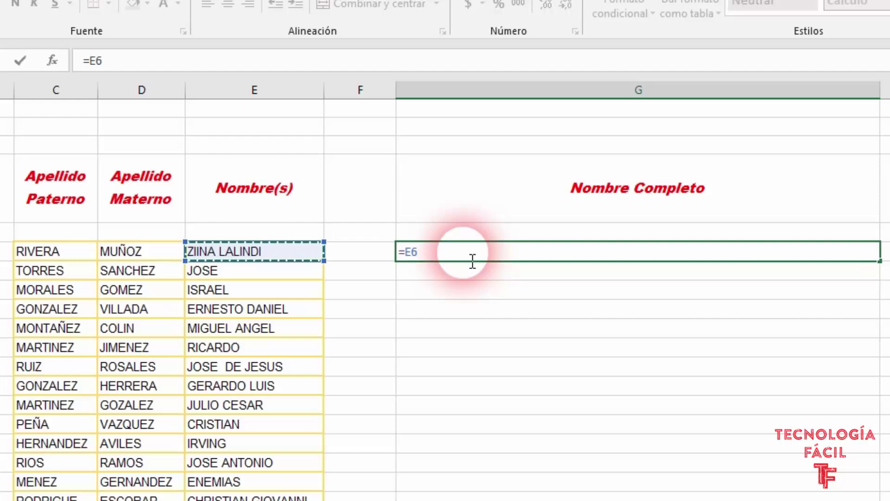
type("&")
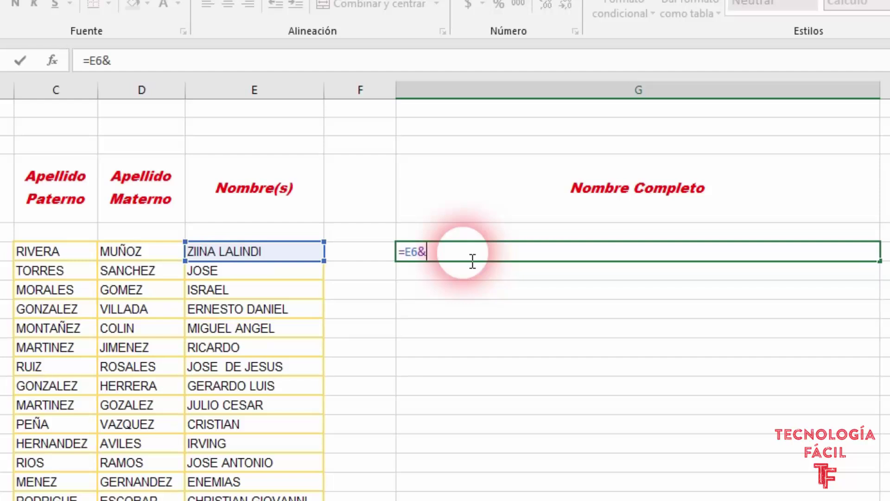
type("\"")
type(" \"")
type("&")
Complete and confirm G6 as =E6&" "&C6&" "&D6, showing the first full name
key("Left")
key("Left")
key("Left")
key("Left")
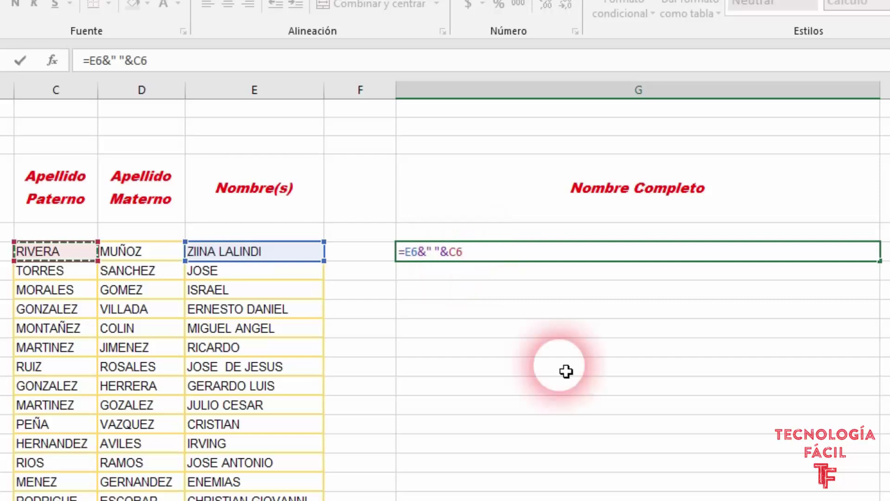
type("&")
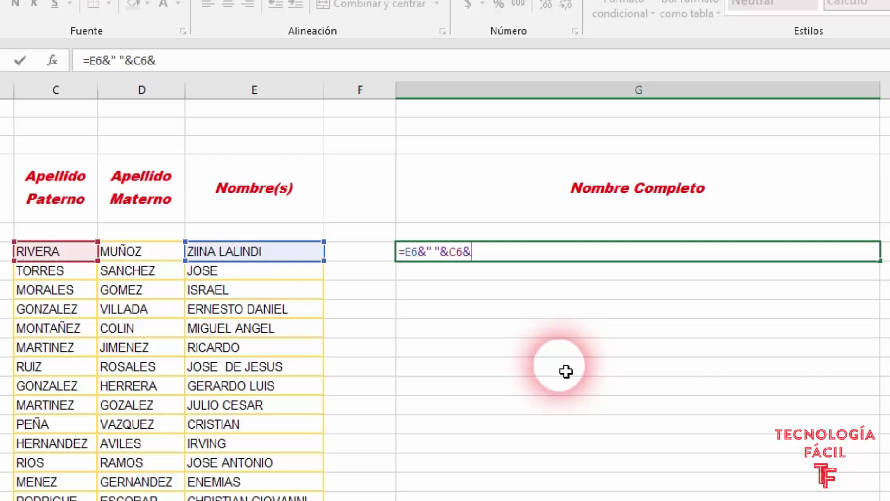
type("\"")
type(" \"")
type("&")
key("Left")
key("Left")
key("Left")
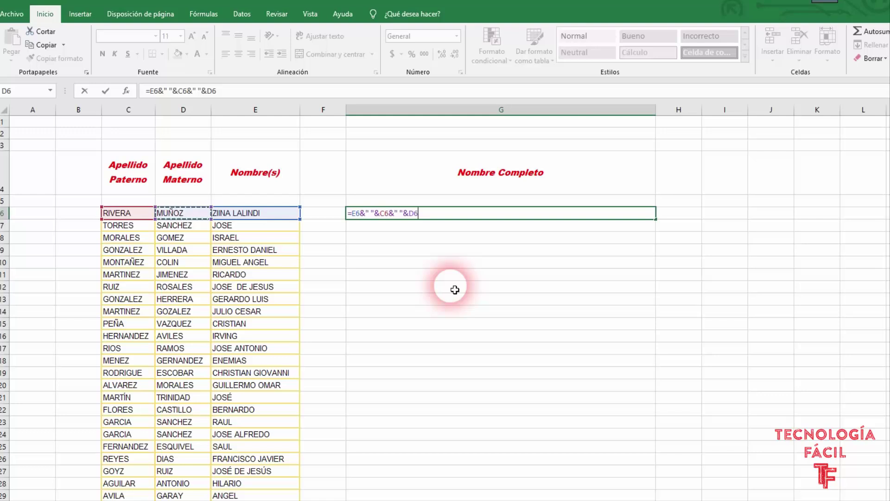
key("Return")
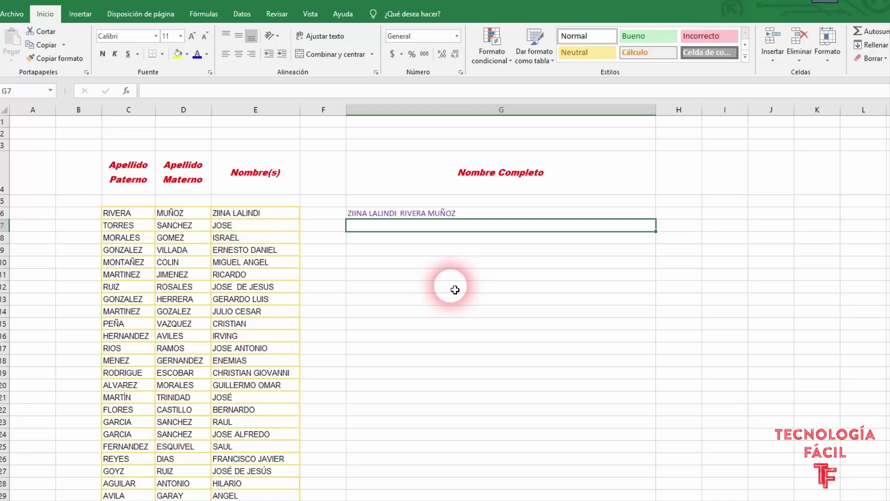
Copy the G6 full-name formula into G7, giving =E7&" "&C7&" "&D7
key("Up")
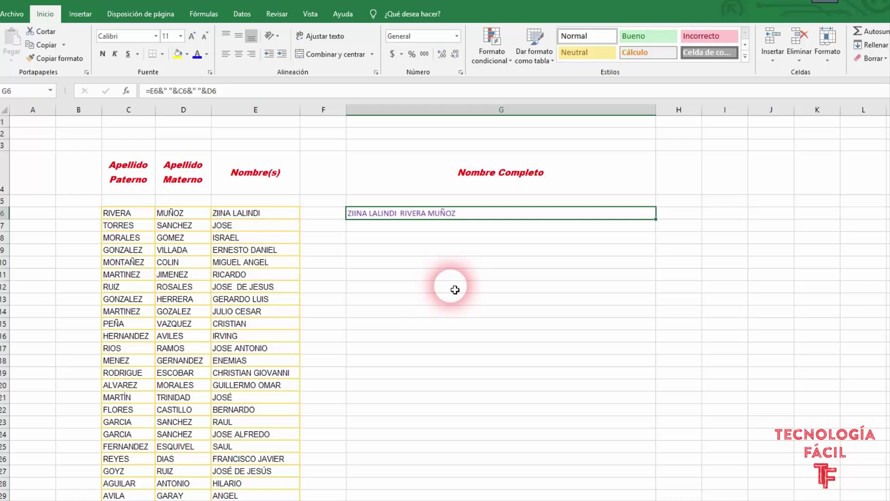
key("ctrl+c")
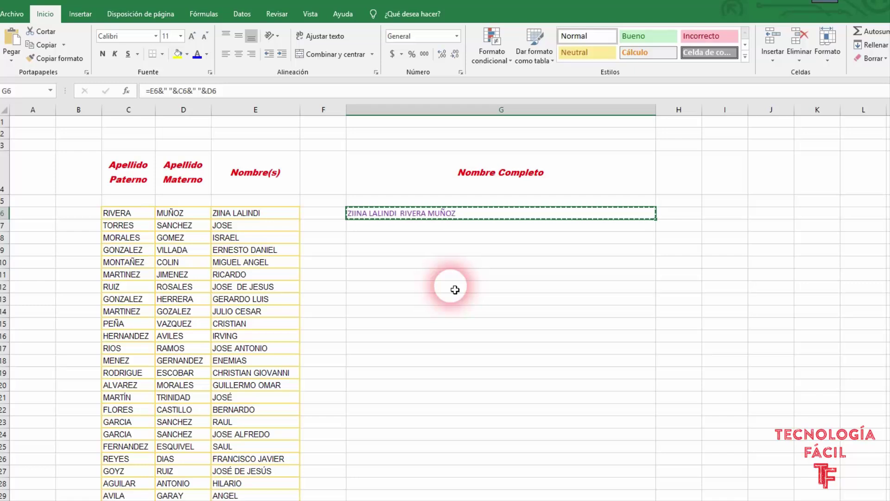
key("Down")
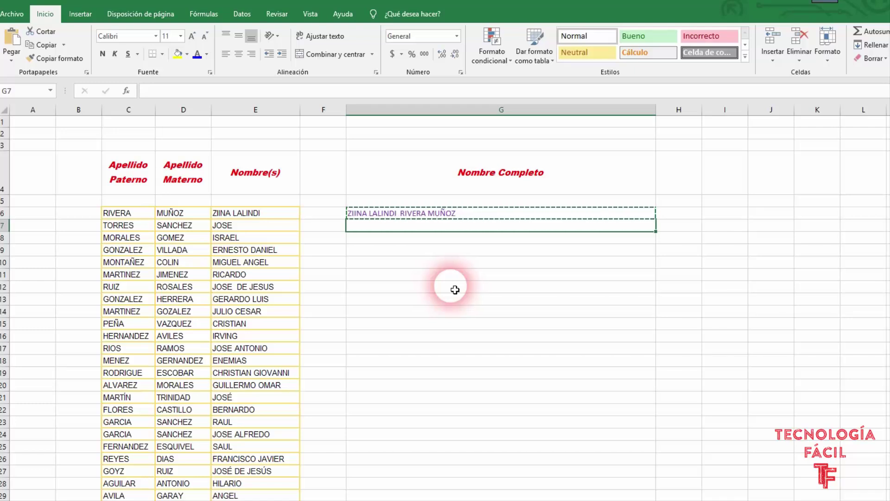
key("ctrl+v")
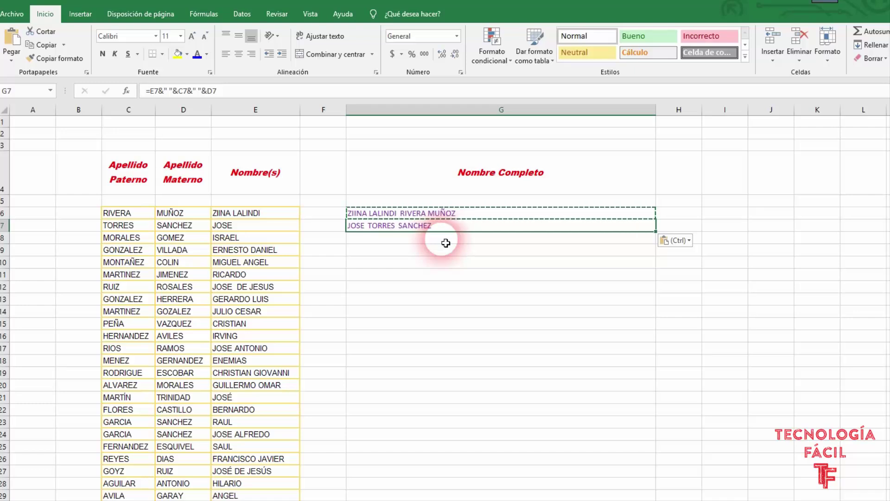
Select the Nombre Completo cells from G8 down past row 29
left_click_drag(445, 243, 460, 392)
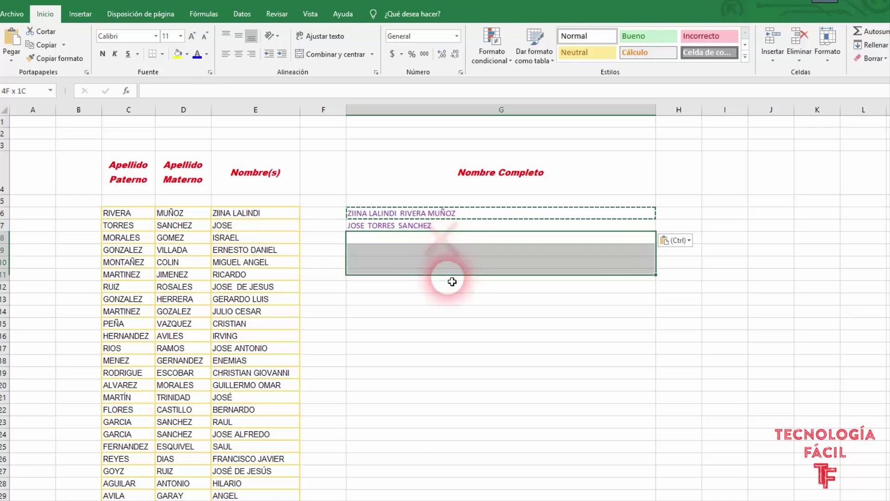
left_click_drag(461, 466, 462, 494)
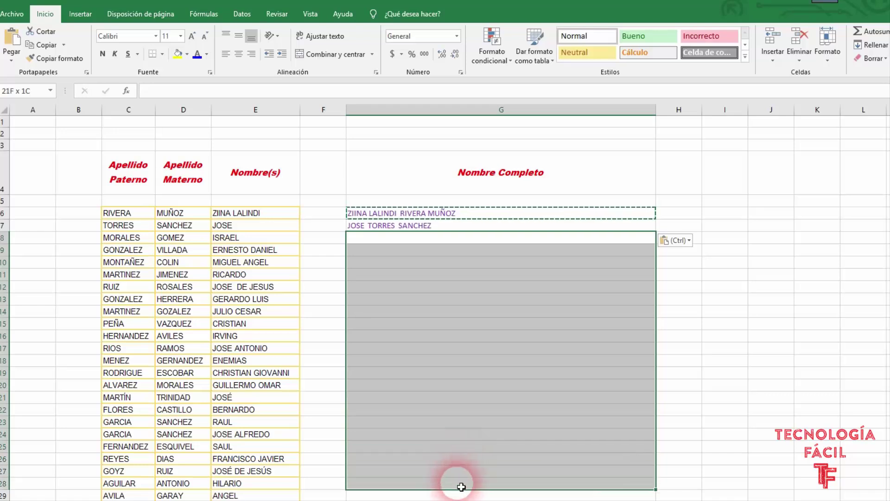